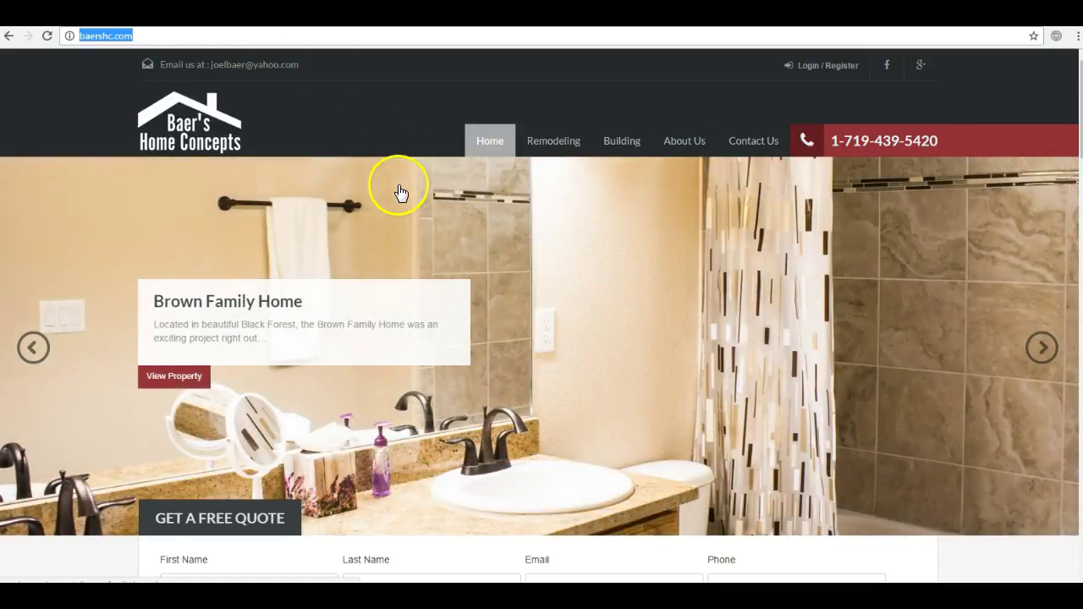
Step: Review the Baer's Home Concepts home page, including its content sections, service area map, FAQs and Remodeling and Building menu entries
scroll(403, 189, "down", 4)
scroll(407, 186, "down", 15)
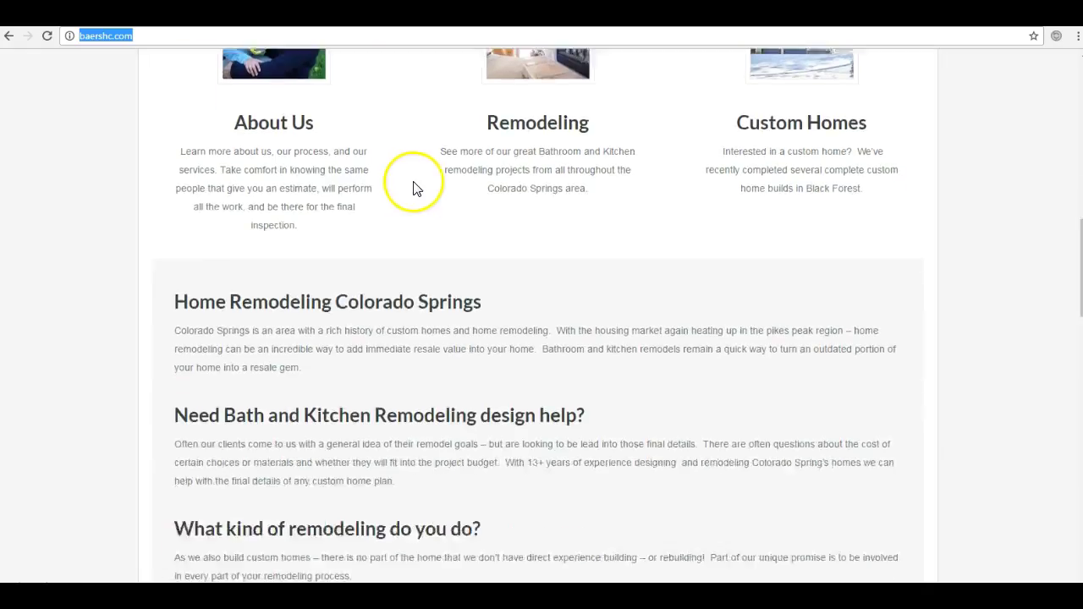
scroll(415, 187, "down", 3)
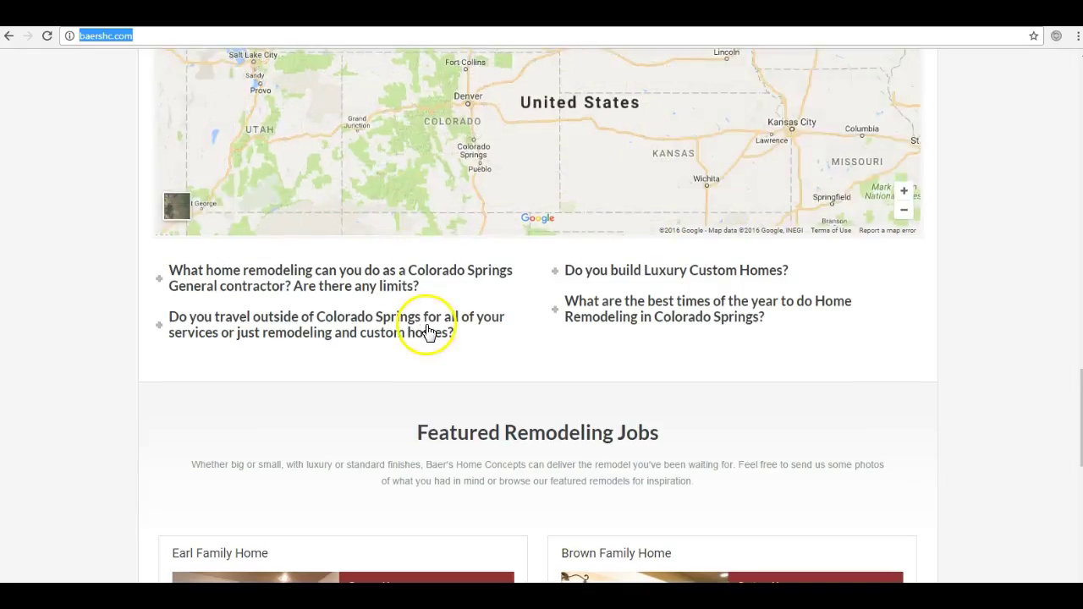
scroll(422, 326, "down", 6)
scroll(425, 334, "up", 8)
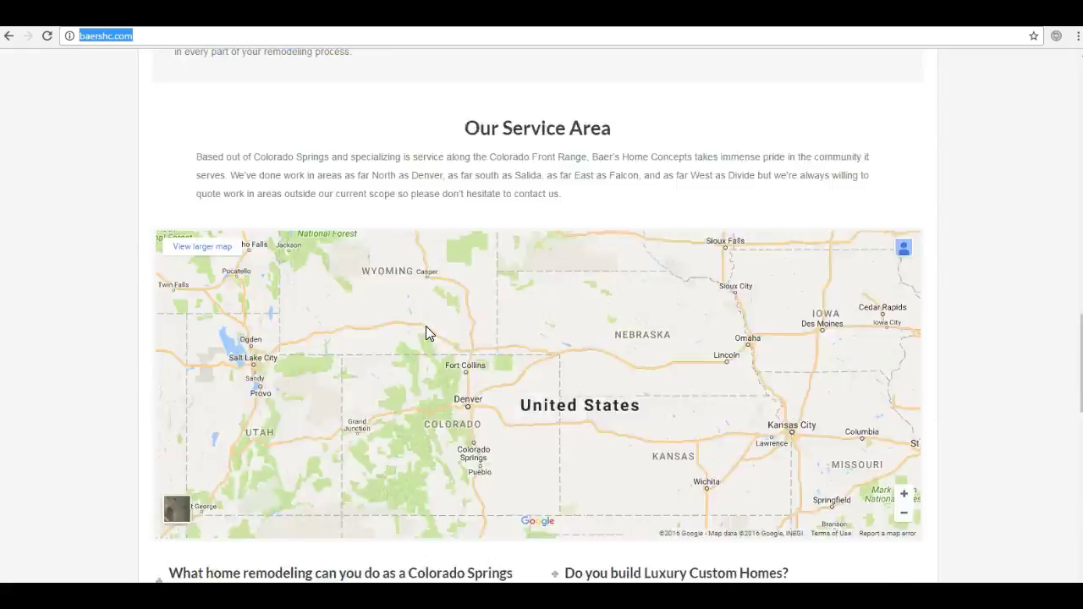
scroll(425, 333, "up", 3)
scroll(425, 305, "up", 10)
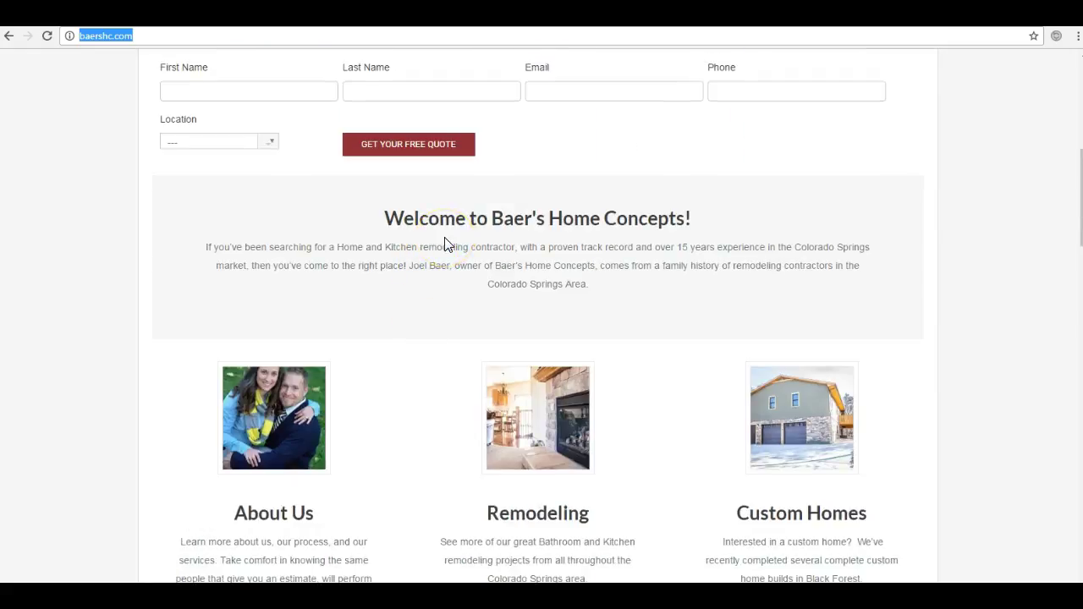
scroll(446, 244, "up", 4)
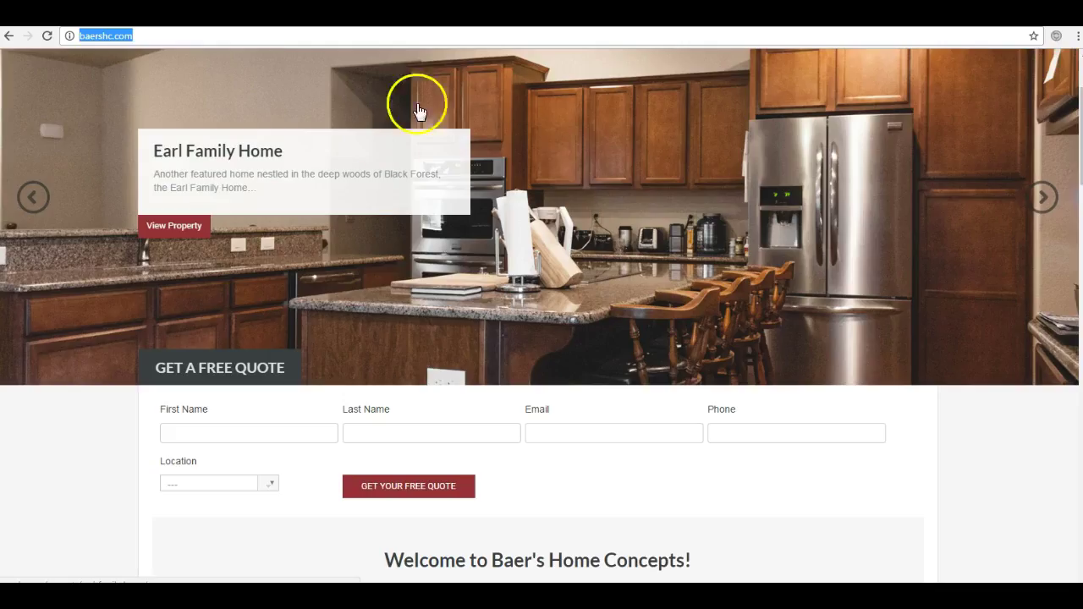
scroll(567, 312, "up", 2)
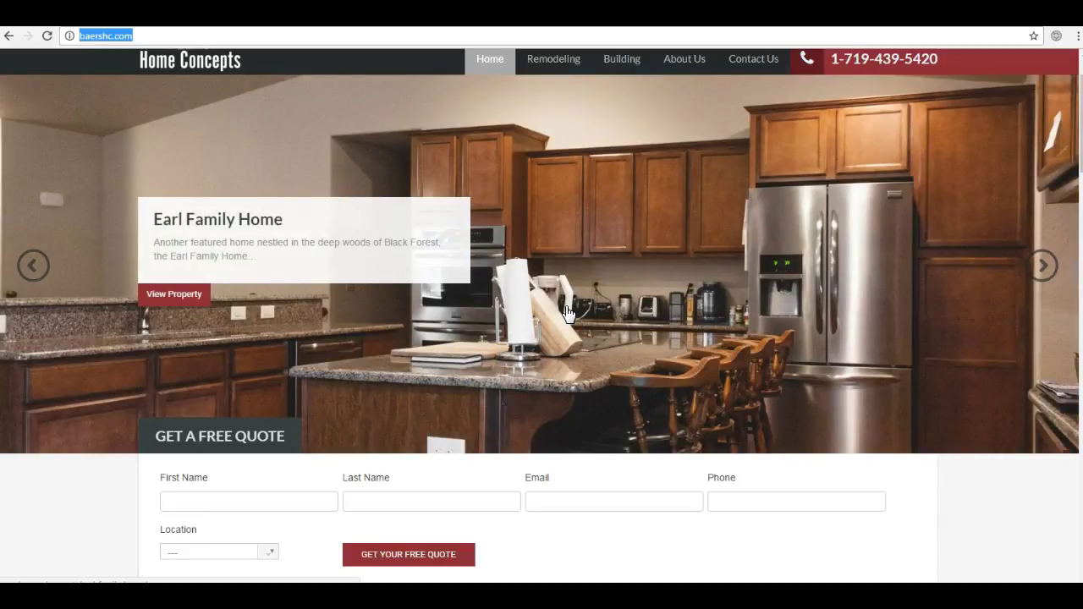
scroll(567, 313, "up", 2)
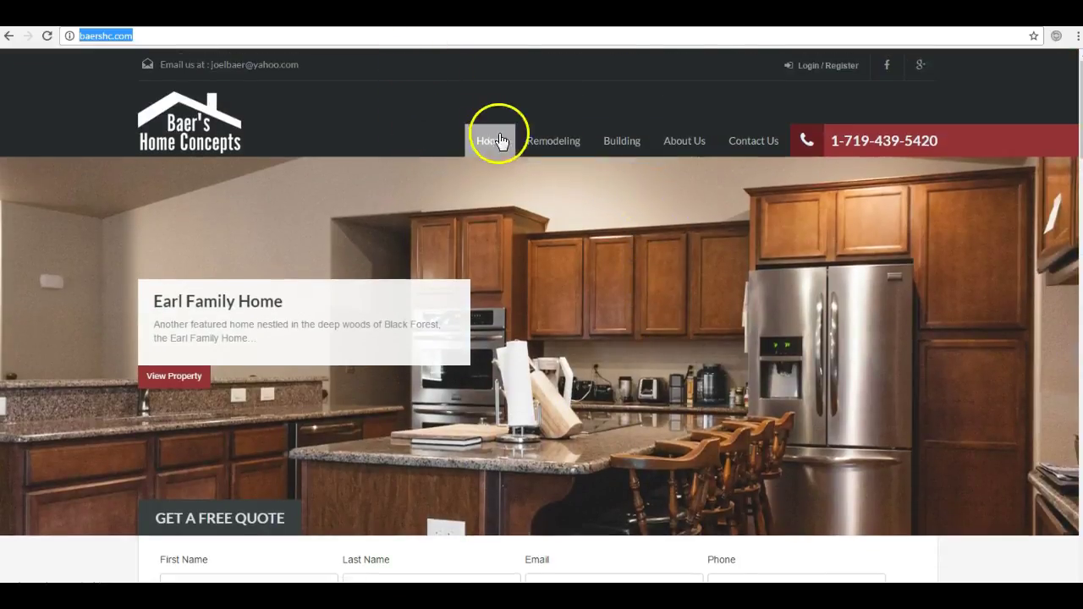
mouse_move(542, 144)
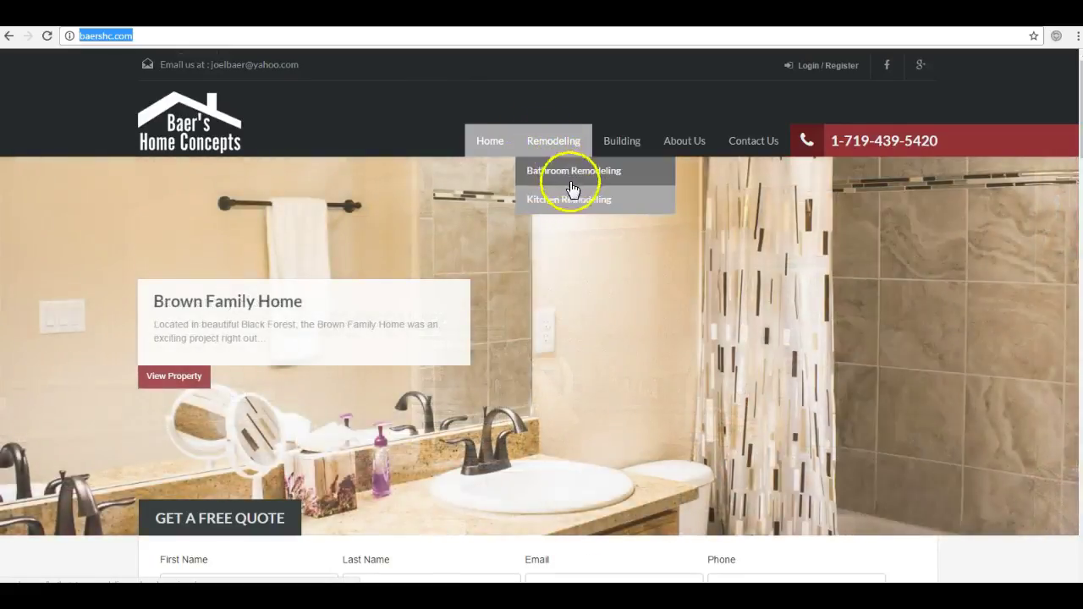
mouse_move(613, 140)
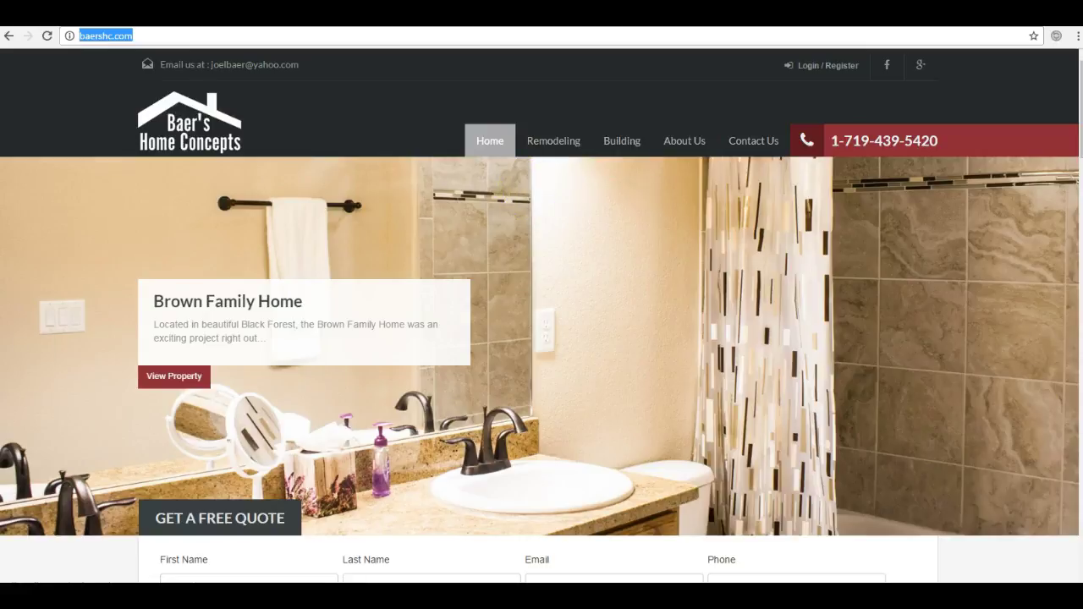
Step: Switch to Ahrefs Keywords Explorer and check the search volumes of "bathroom remodeling colorado springs co" and "kitchen cabinets colorado springs"
left_click(216, 13)
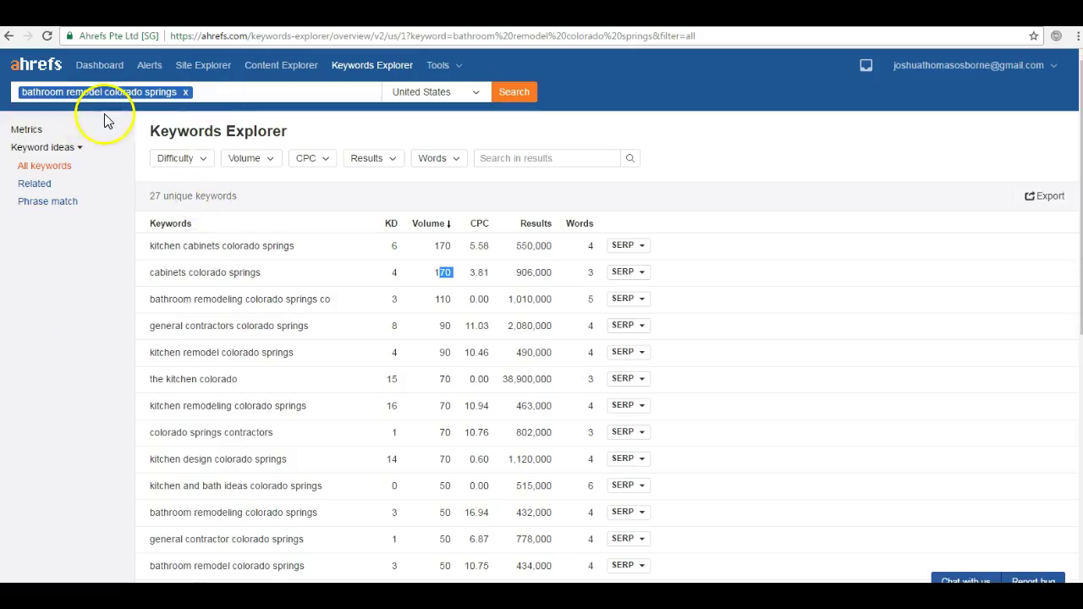
left_click_drag(145, 301, 427, 310)
double_click(439, 300)
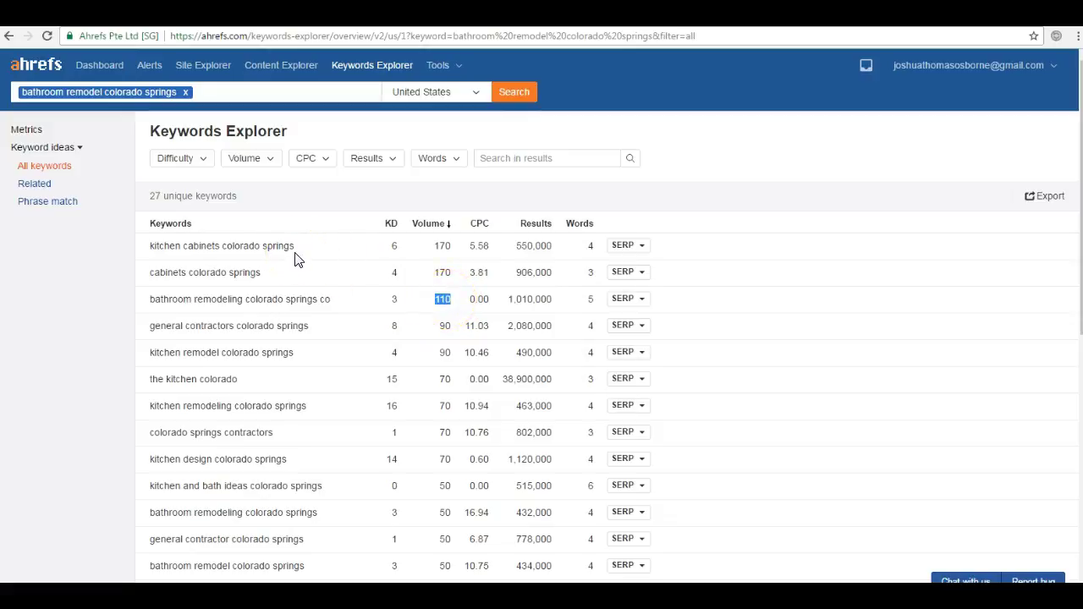
left_click_drag(153, 245, 218, 245)
left_click_drag(429, 245, 457, 248)
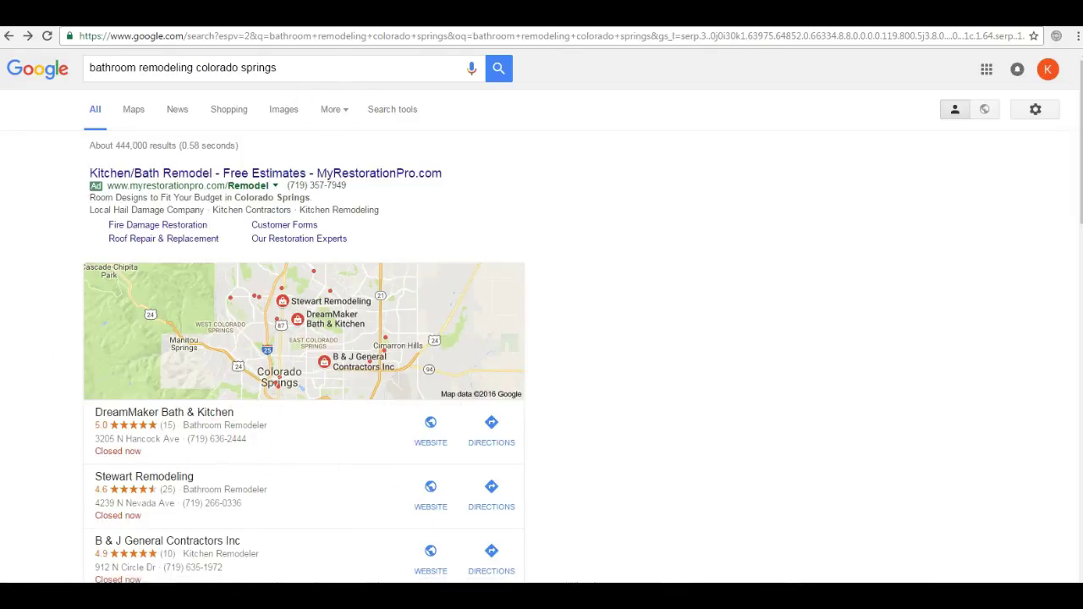
Step: Find B & J General Contractors Inc in the Google map listings for "bathroom remodeling colorado springs"
key("ctrl+Tab")
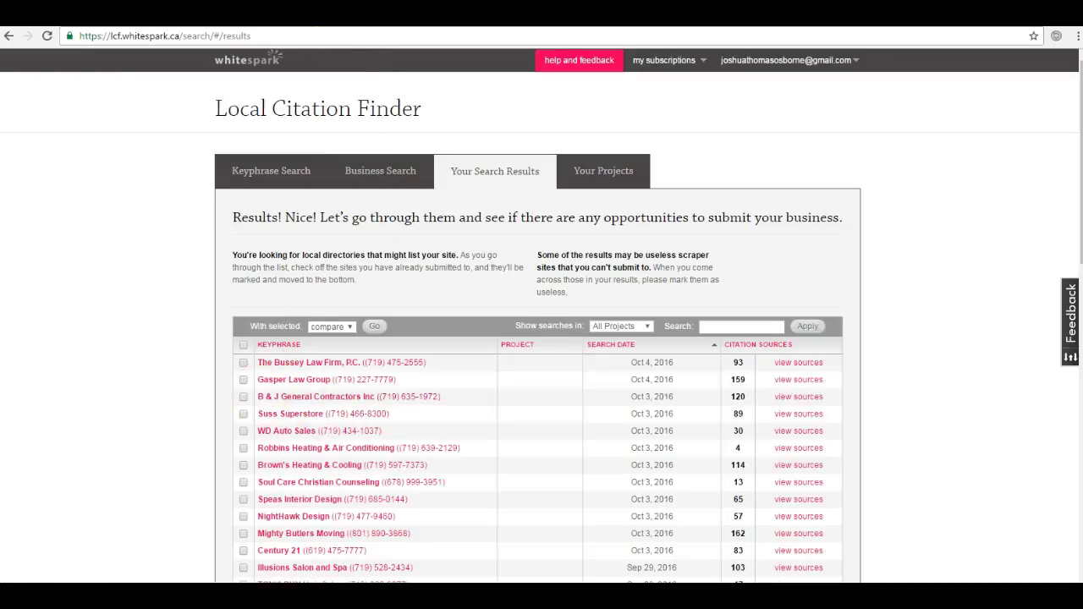
key("ctrl+Tab")
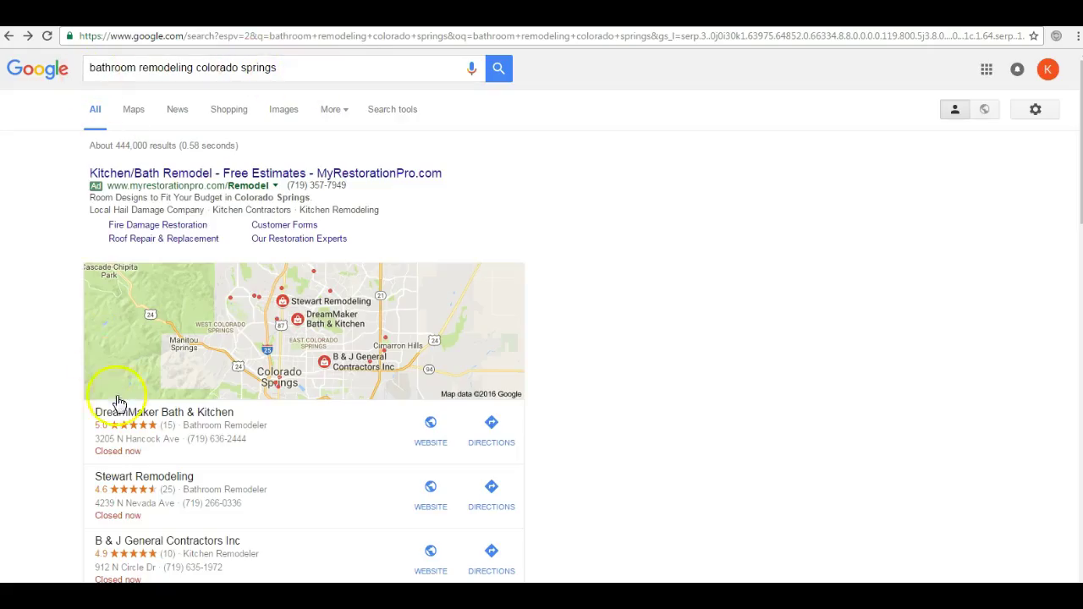
scroll(111, 414, "down", 1)
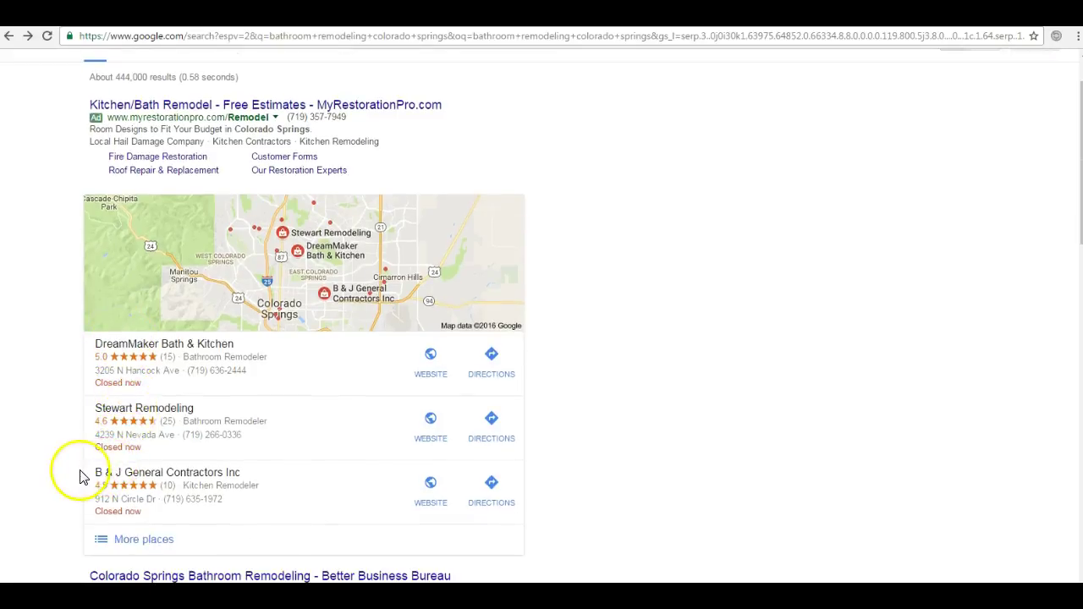
left_click_drag(77, 477, 250, 484)
Step: Open the citation sources of B & J General Contractors Inc in Whitespark's Local Citation Finder and look through the listed sites
key("ctrl+Tab")
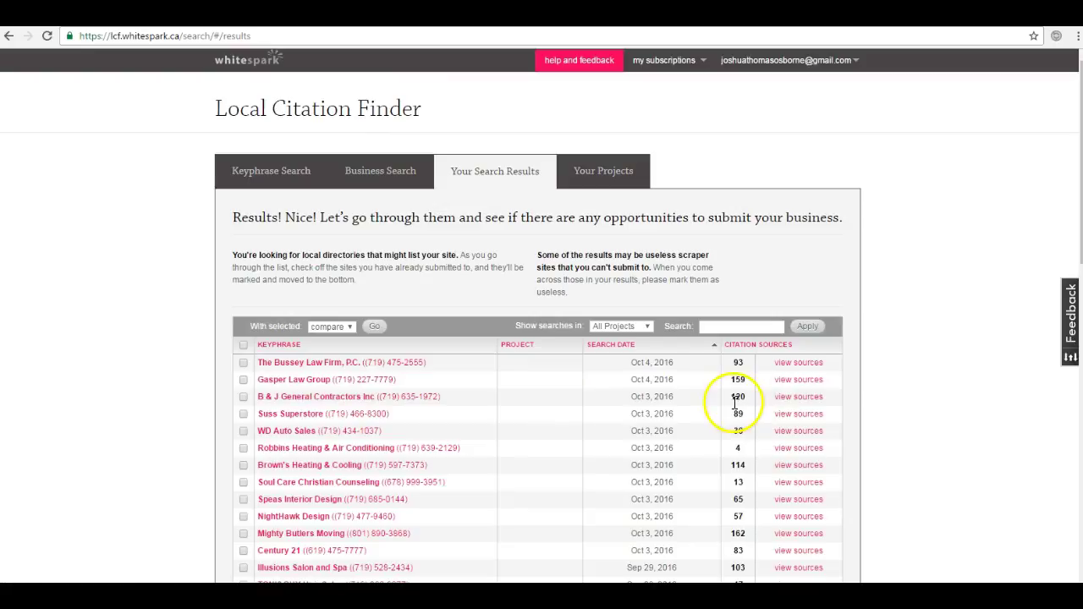
left_click(388, 401)
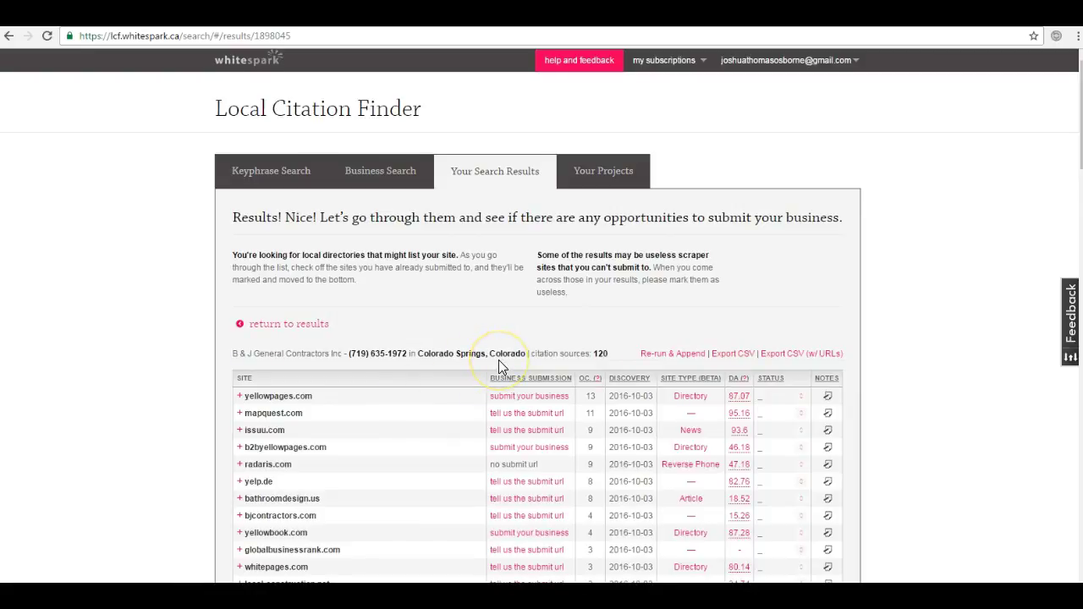
scroll(499, 363, "down", 1)
scroll(498, 365, "down", 2)
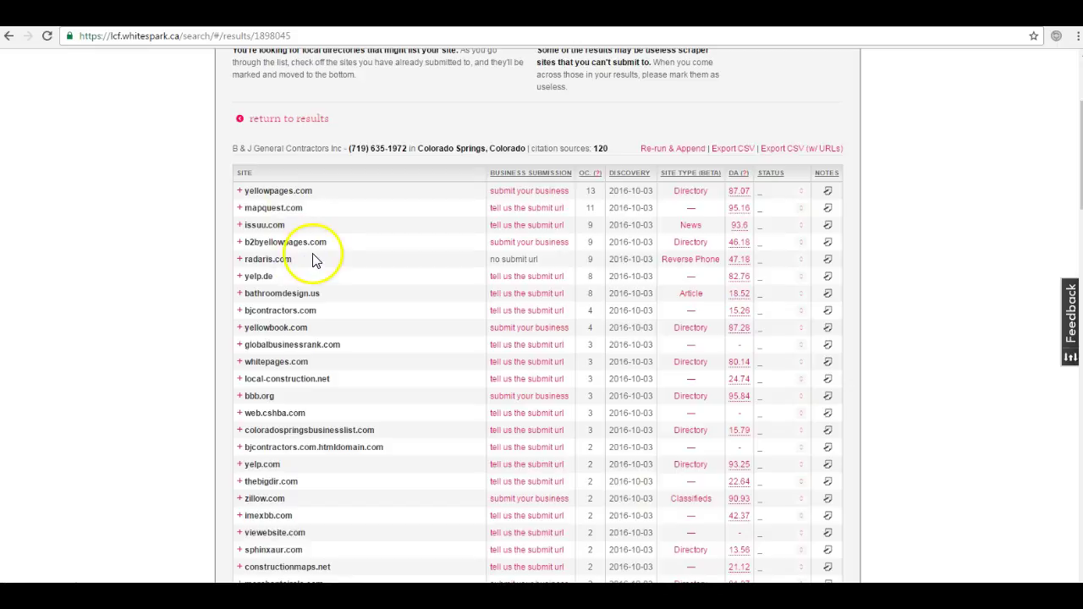
scroll(317, 256, "down", 1)
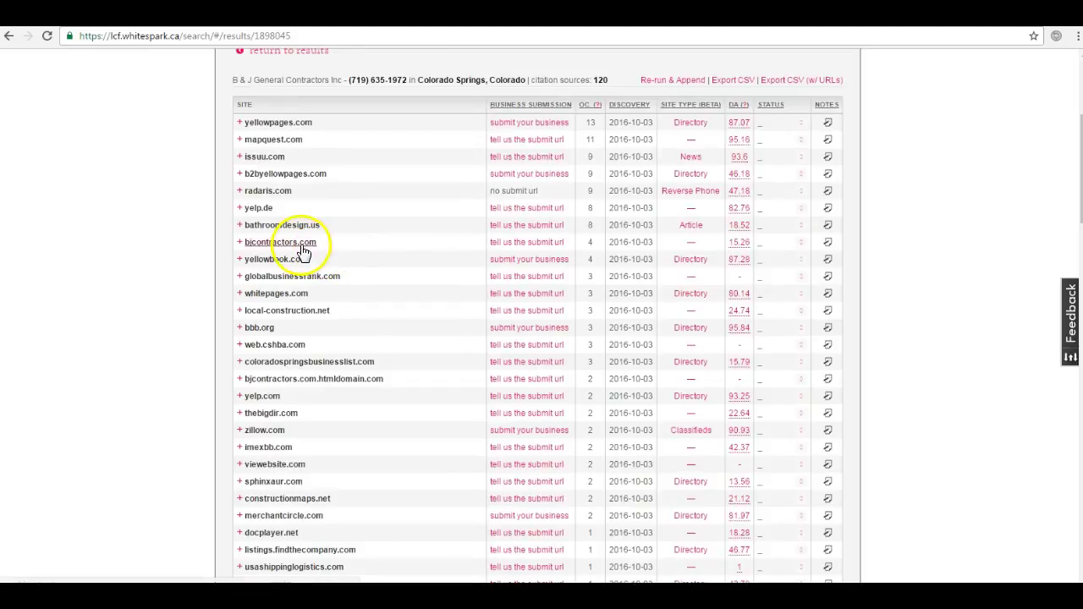
scroll(303, 252, "down", 6)
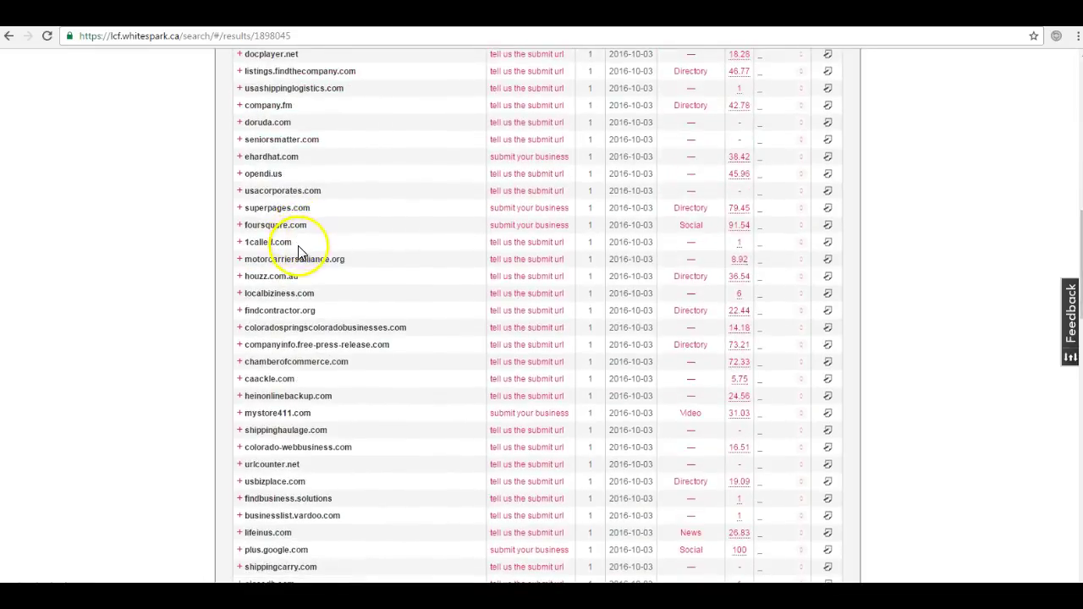
scroll(297, 252, "up", 5)
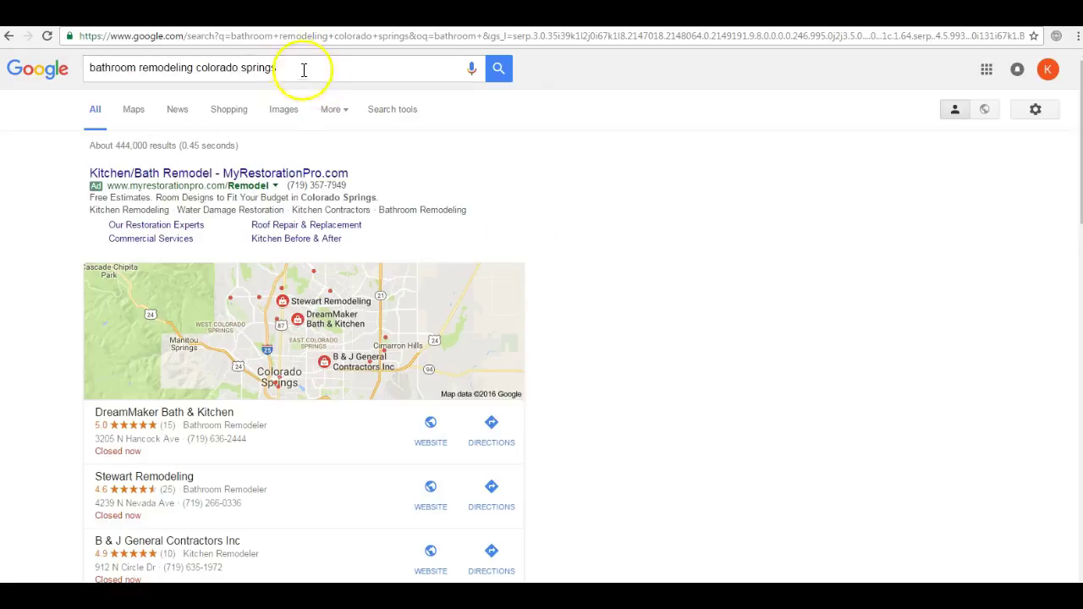
Step: Examine the map listings and organic results in Google for "bathroom remodeling colorado springs"
left_click_drag(285, 67, 72, 69)
left_click(587, 208)
scroll(587, 208, "down", 4)
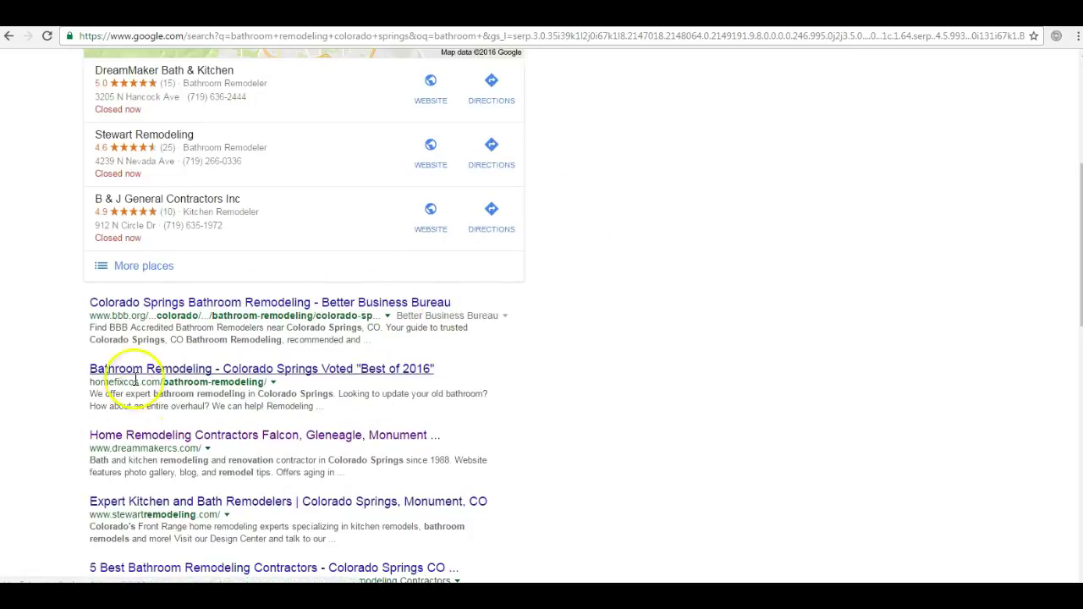
scroll(250, 432, "down", 3)
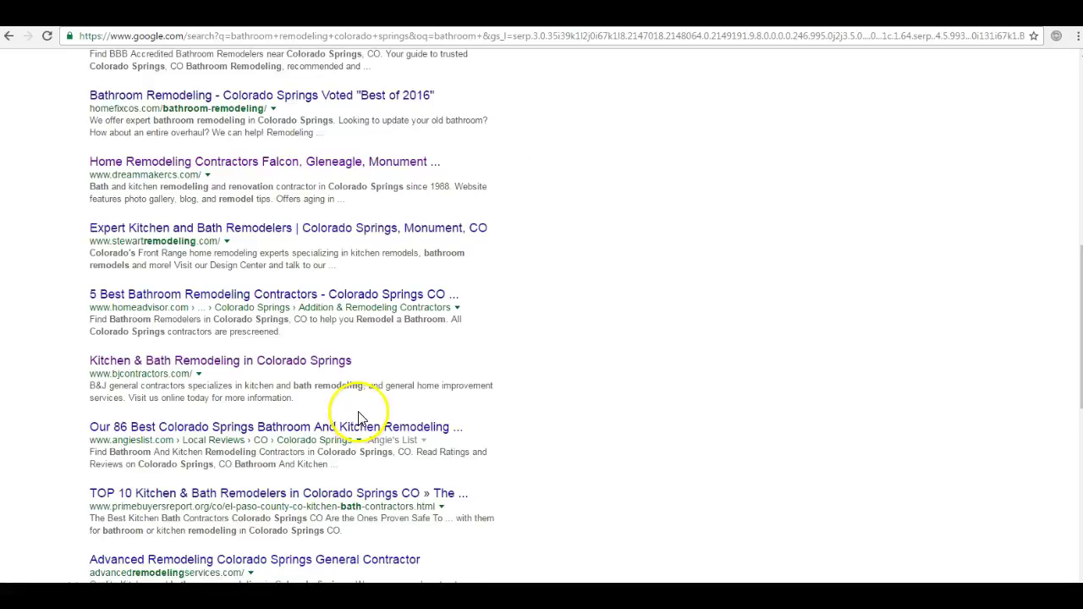
scroll(357, 418, "up", 4)
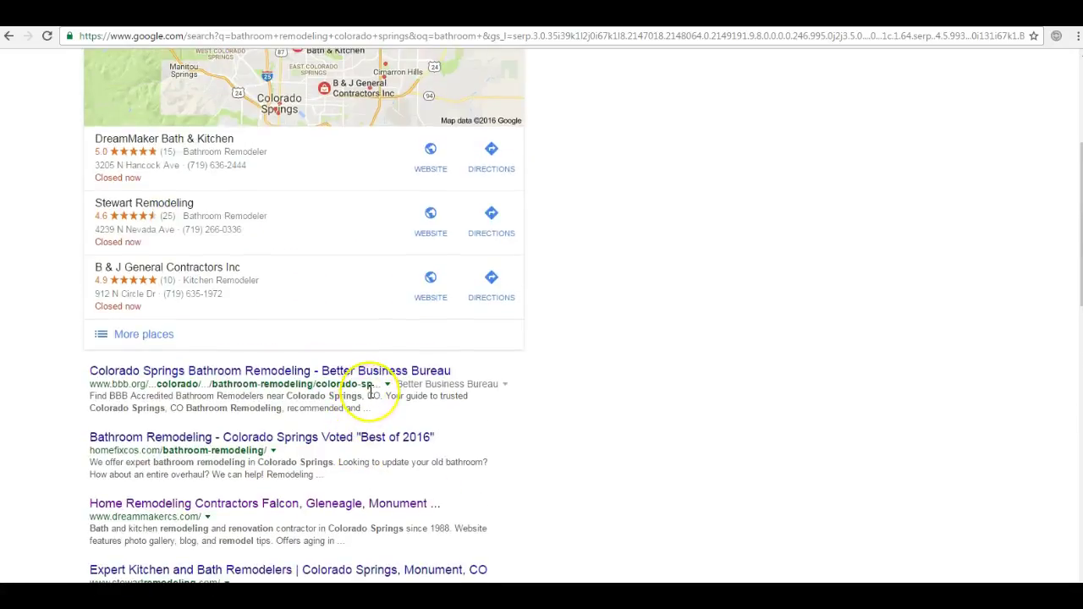
scroll(370, 393, "up", 1)
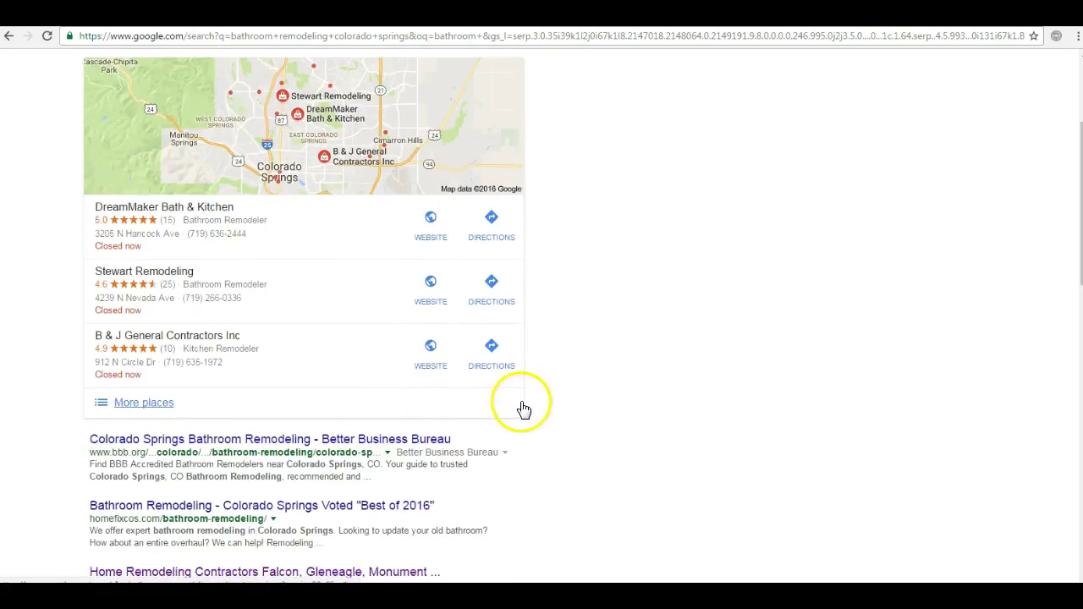
scroll(523, 404, "up", 1)
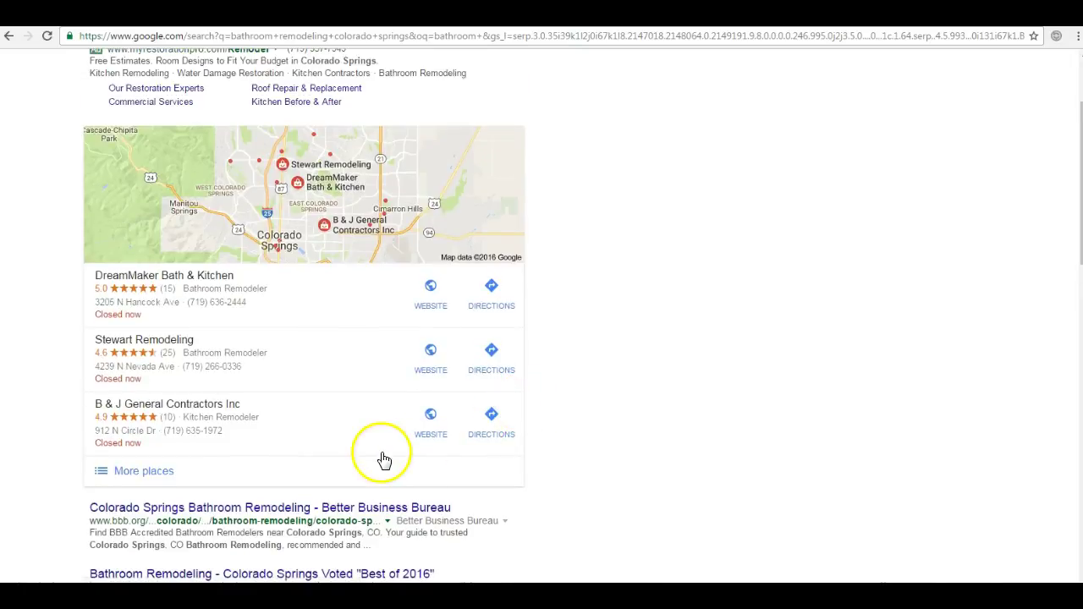
scroll(385, 456, "up", 2)
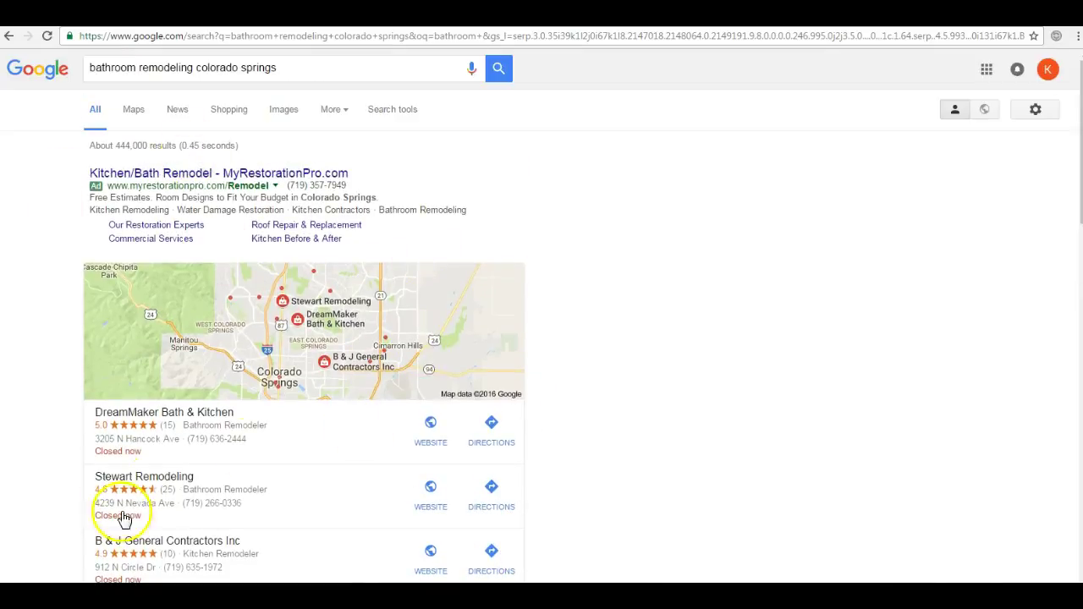
Step: Highlight the first organic results below the map listings, from the Better Business Bureau entry through dreammakercs.com, and clear the selection
scroll(242, 382, "down", 4)
left_click_drag(91, 373, 556, 517)
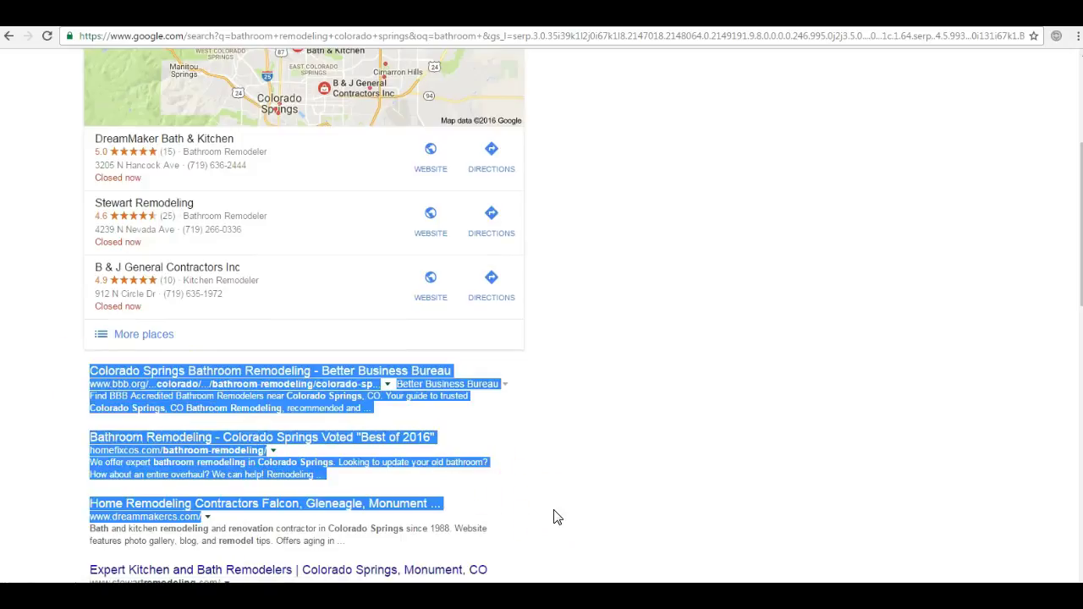
right_click(573, 499)
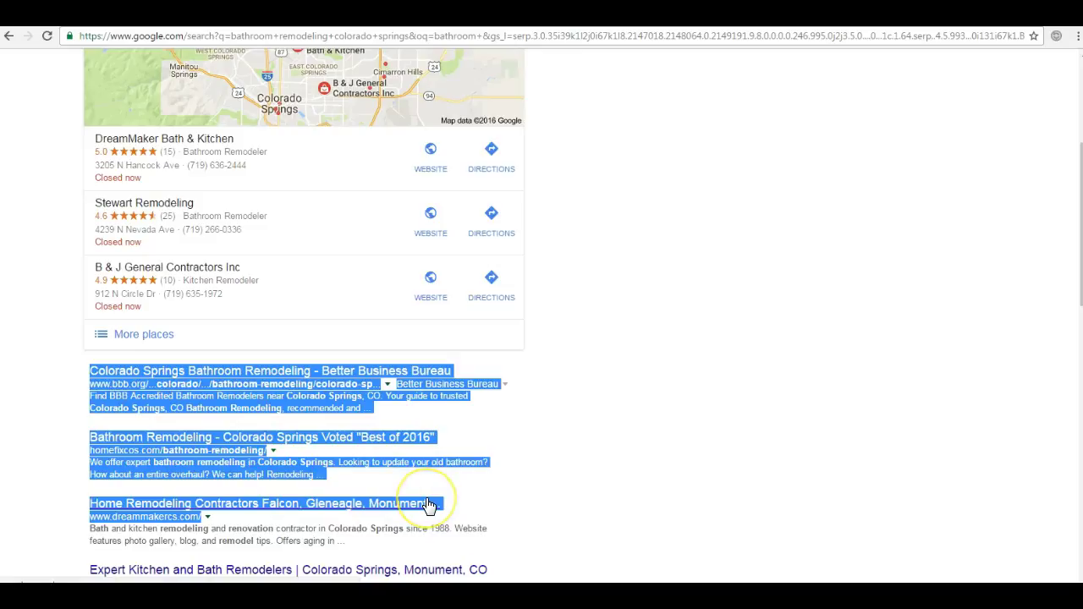
left_click(57, 381)
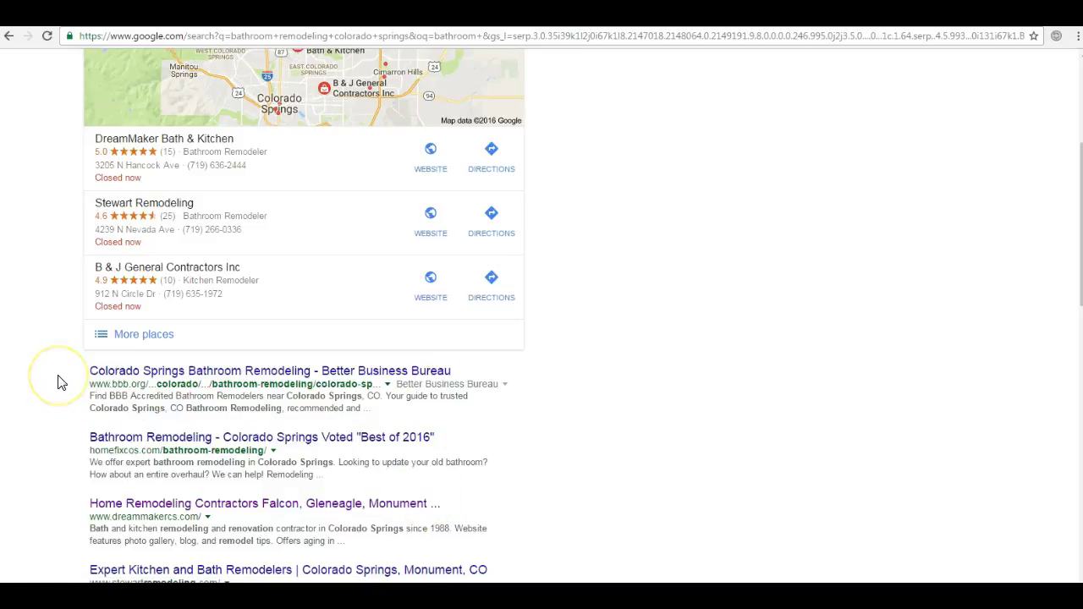
left_click_drag(57, 382, 532, 530)
left_click(618, 500)
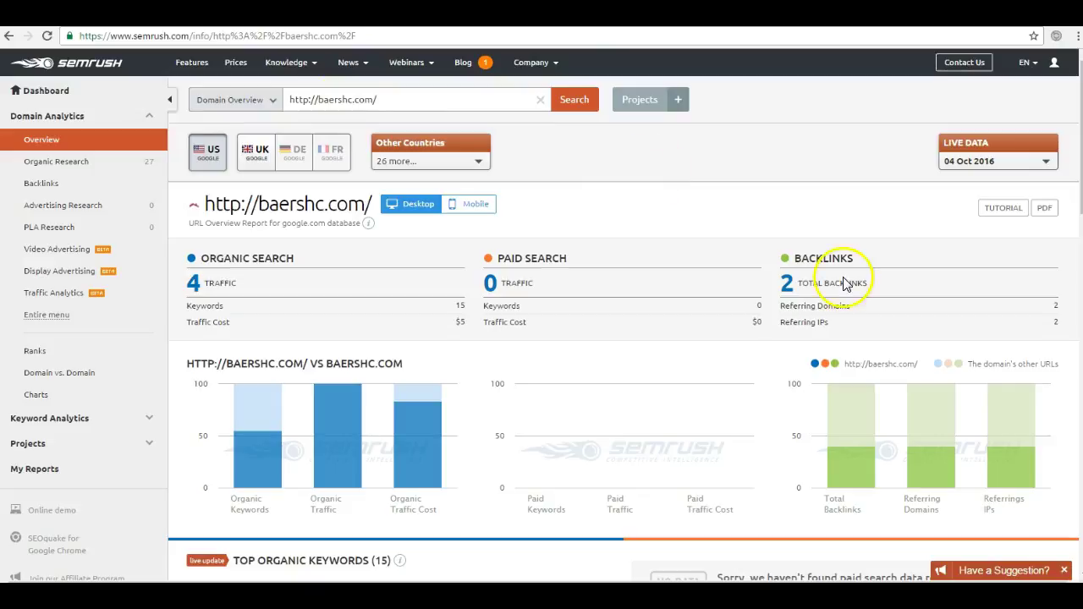
mouse_move(791, 262)
left_click_drag(387, 102, 290, 101)
left_click(382, 98)
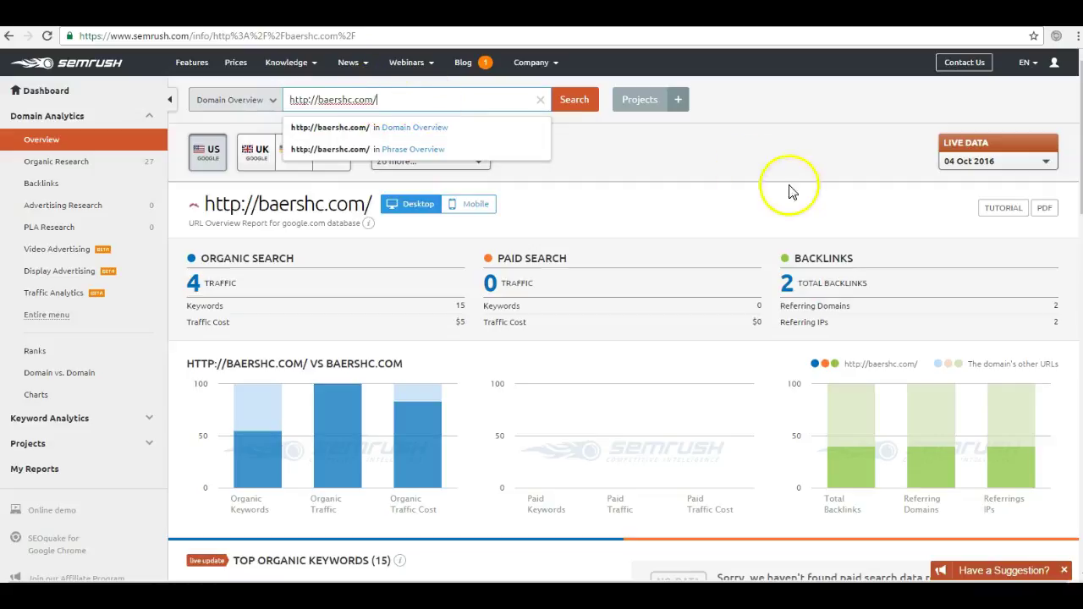
left_click(774, 236)
left_click(838, 181)
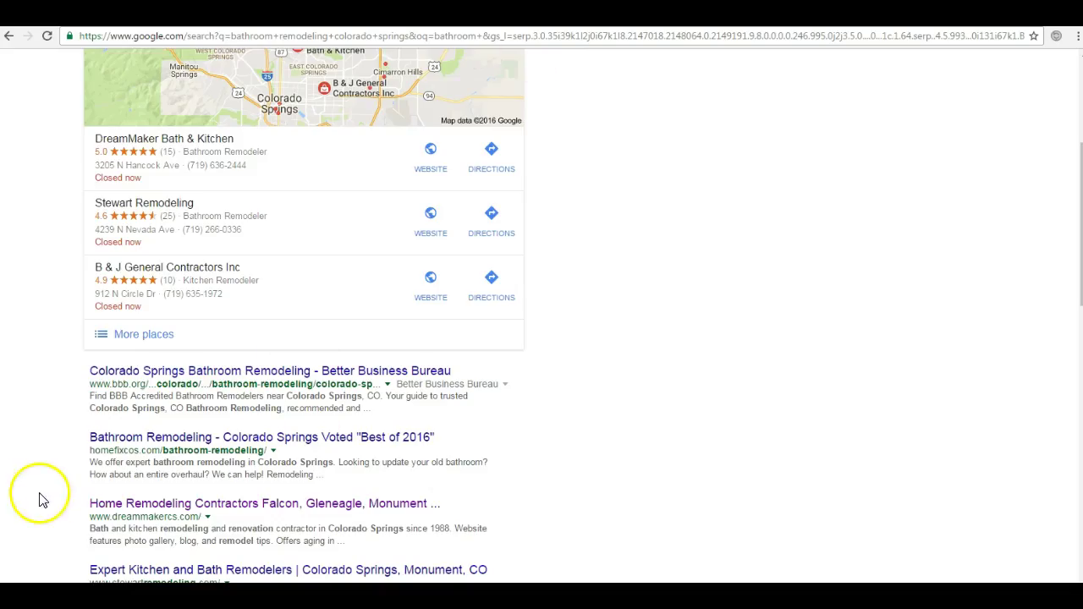
Step: Examine the SEMrush overview and full backlinks list for the competitor dreammakercs.com, and return to the Baer's Home Concepts home page
left_click_drag(38, 500, 510, 510)
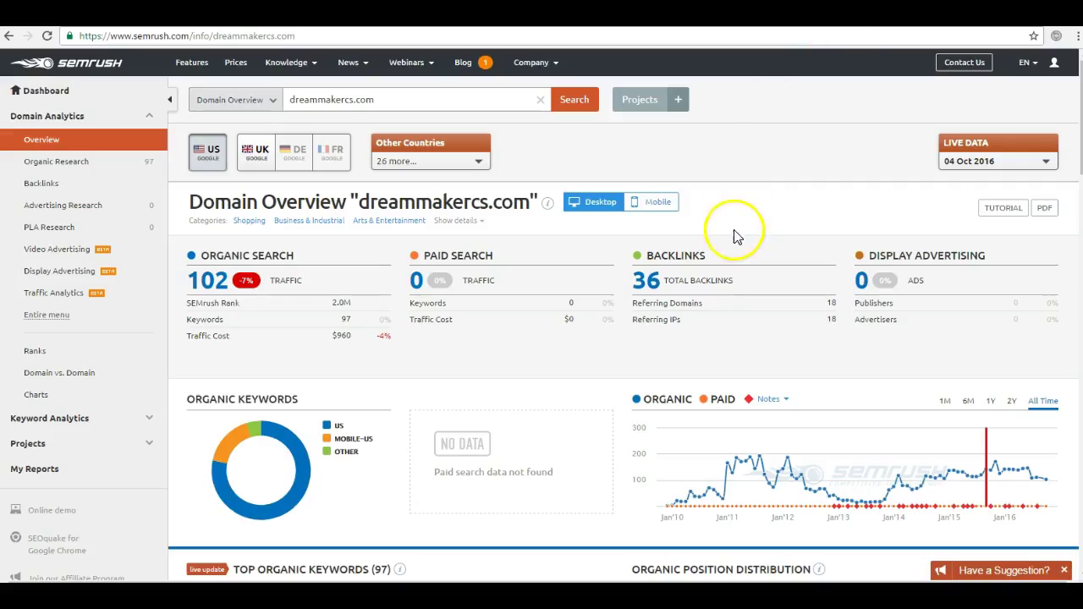
left_click_drag(736, 234, 725, 276)
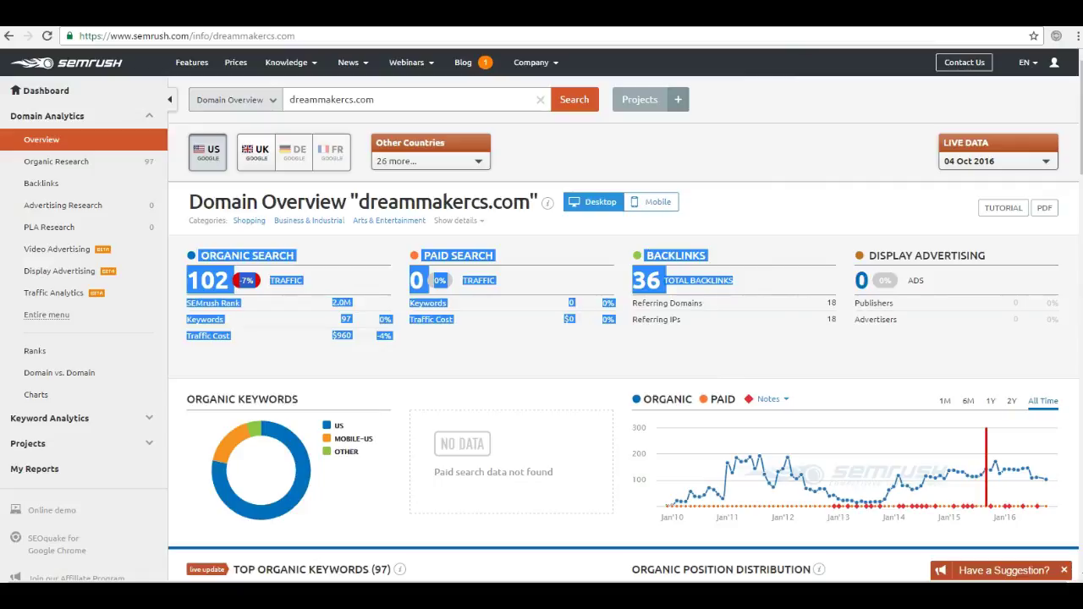
left_click(656, 286)
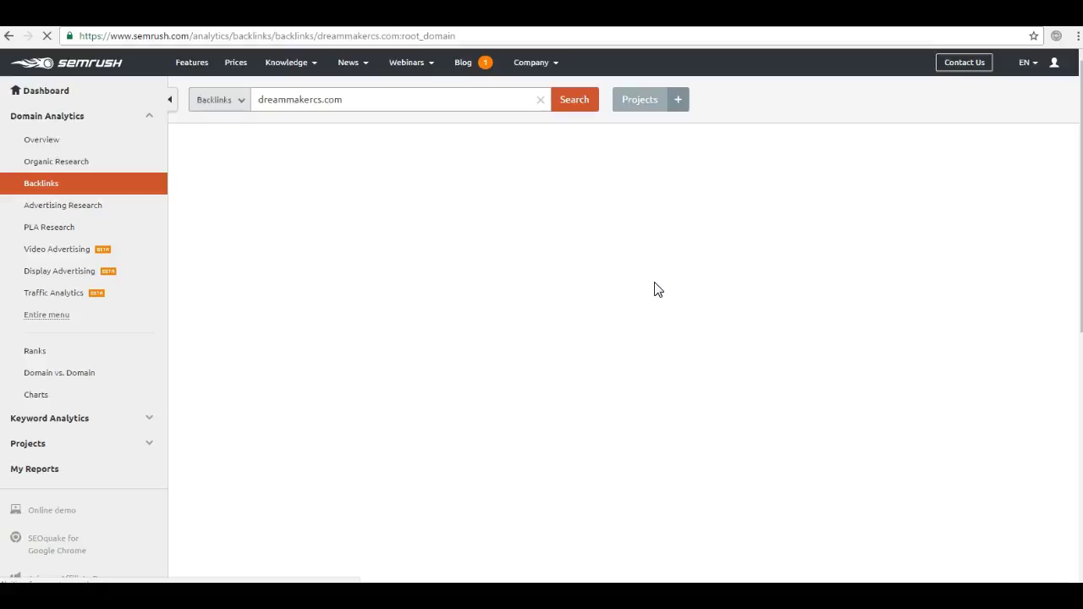
scroll(652, 322, "down", 3)
scroll(652, 350, "down", 2)
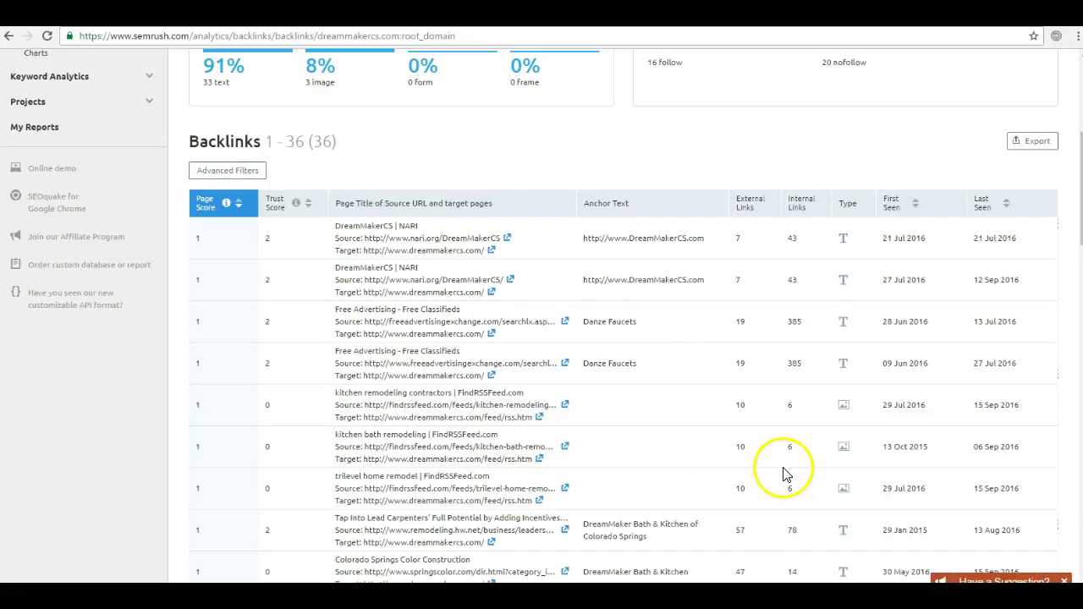
scroll(338, 310, "up", 3)
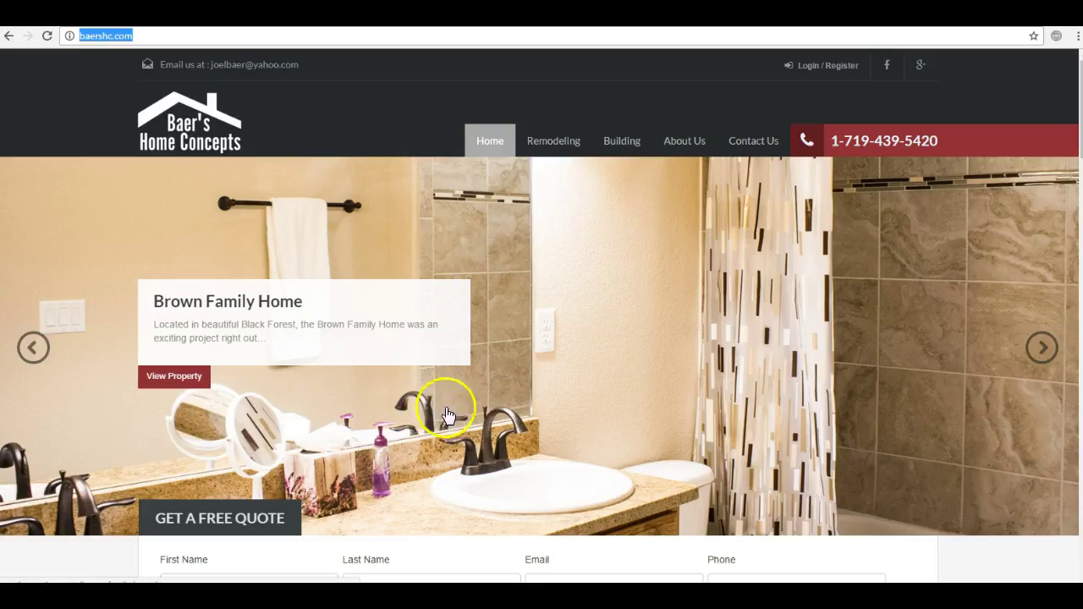
left_click(257, 552)
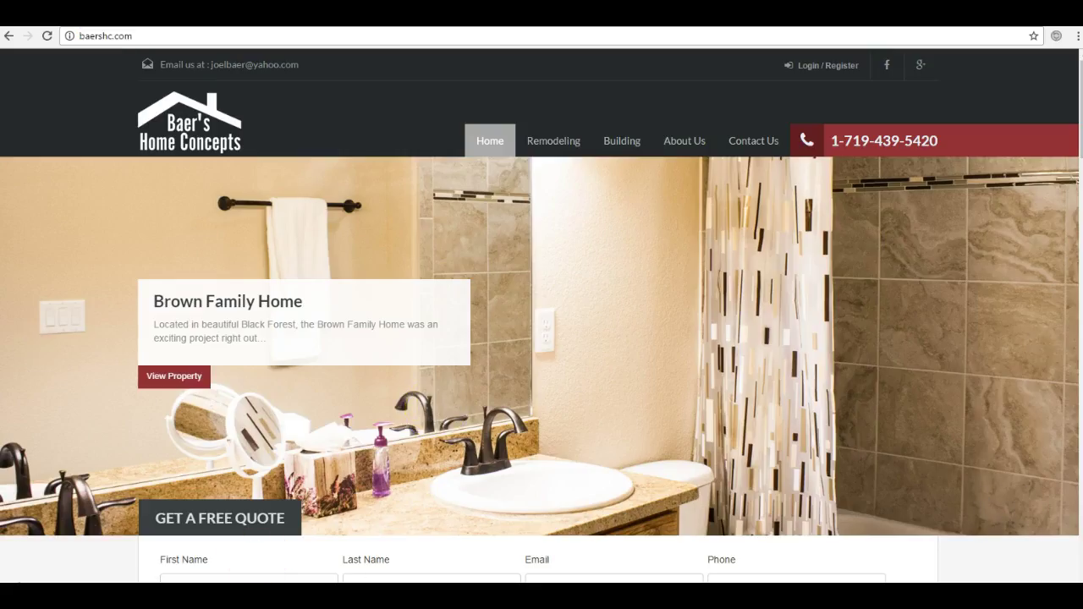